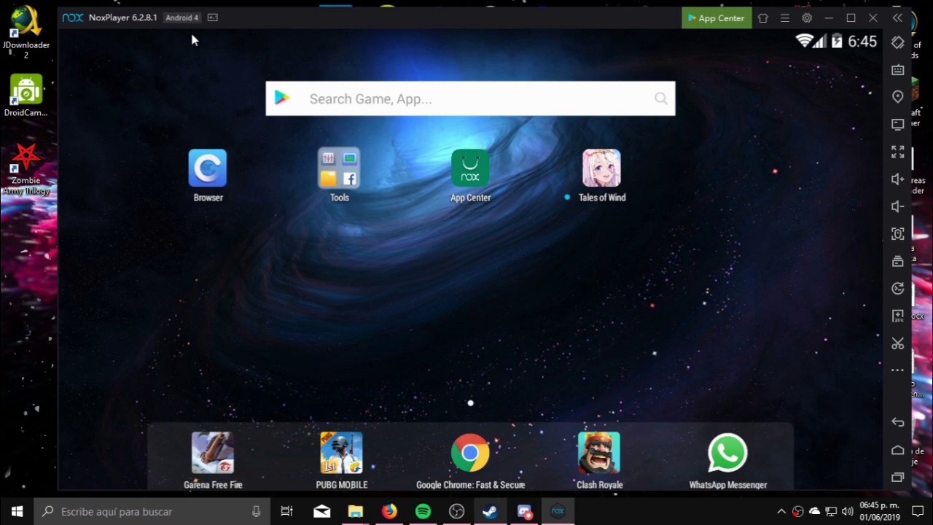
Step: Close the running Android 4 NoxPlayer emulator and confirm the closure
left_click(829, 17)
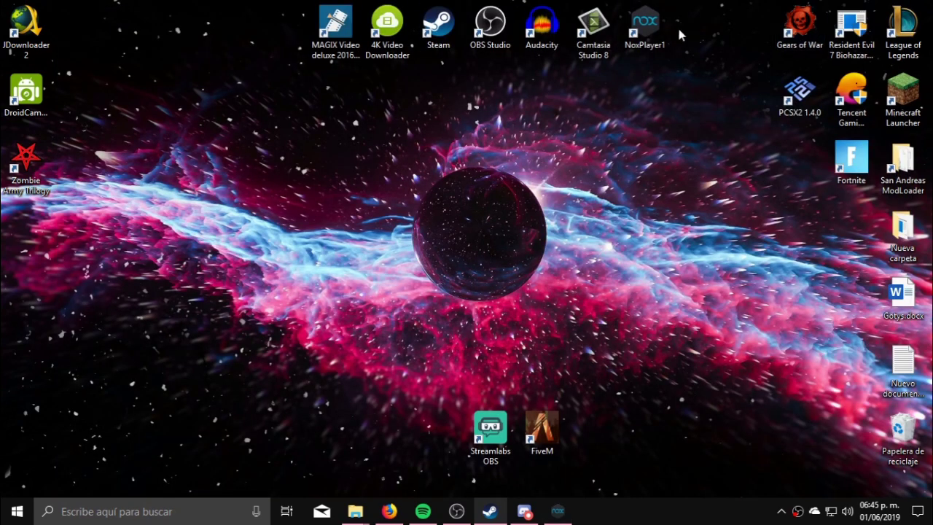
key("alt+Tab")
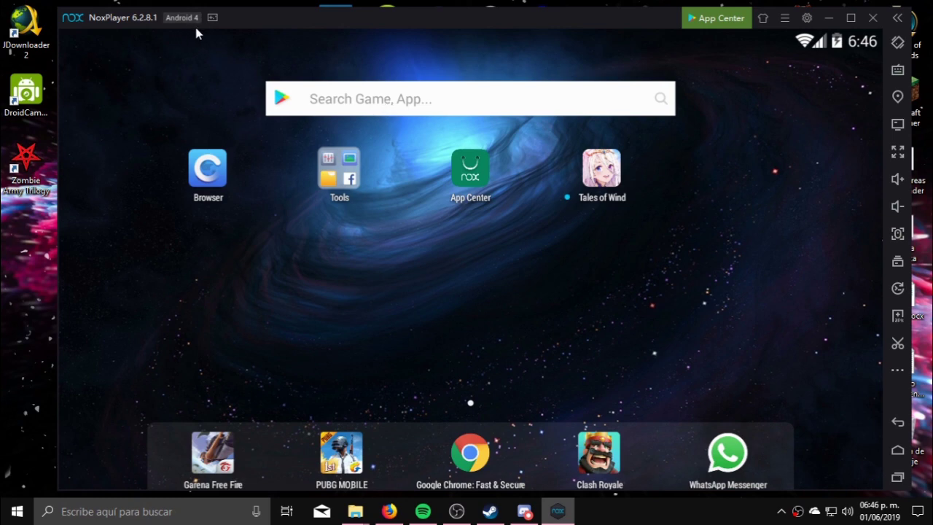
left_click(873, 22)
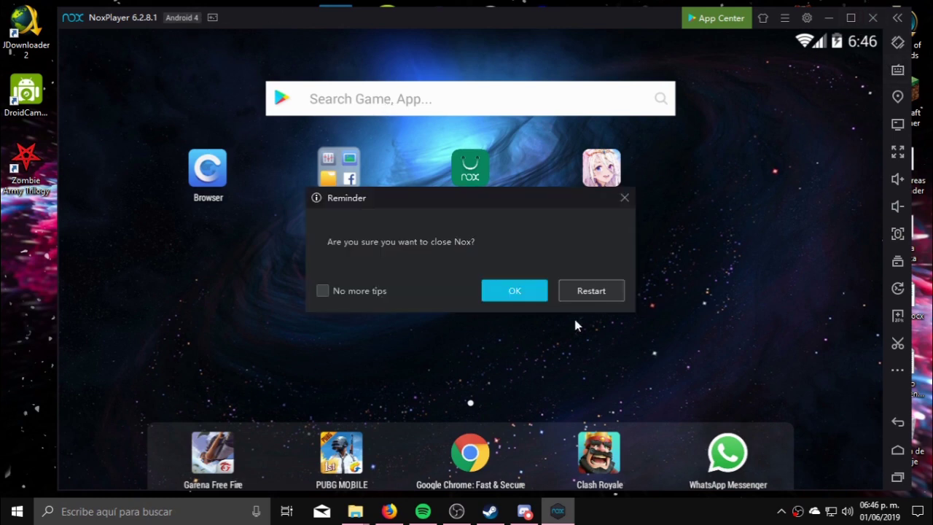
left_click(514, 291)
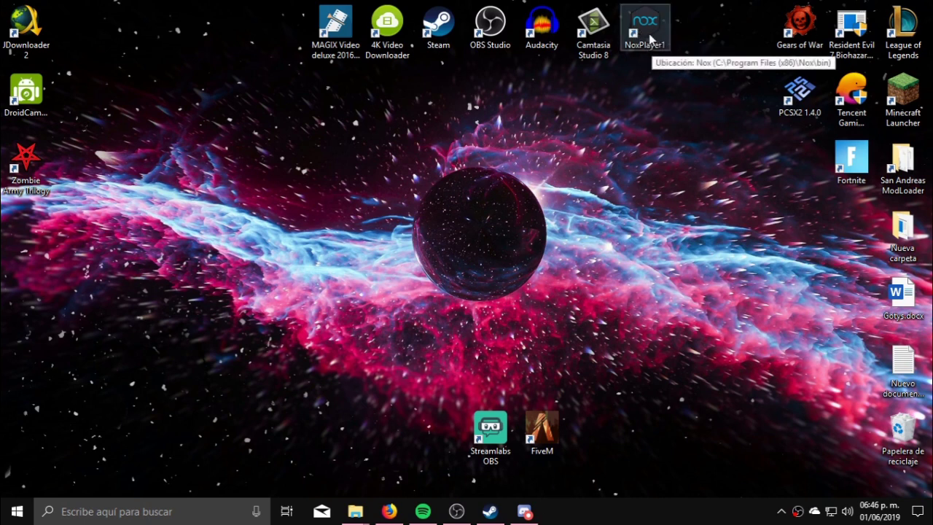
Step: Move the NoxPlayer1 desktop shortcut near the sphere in the wallpaper and open the shortcut's file location
left_click_drag(651, 40, 264, 144)
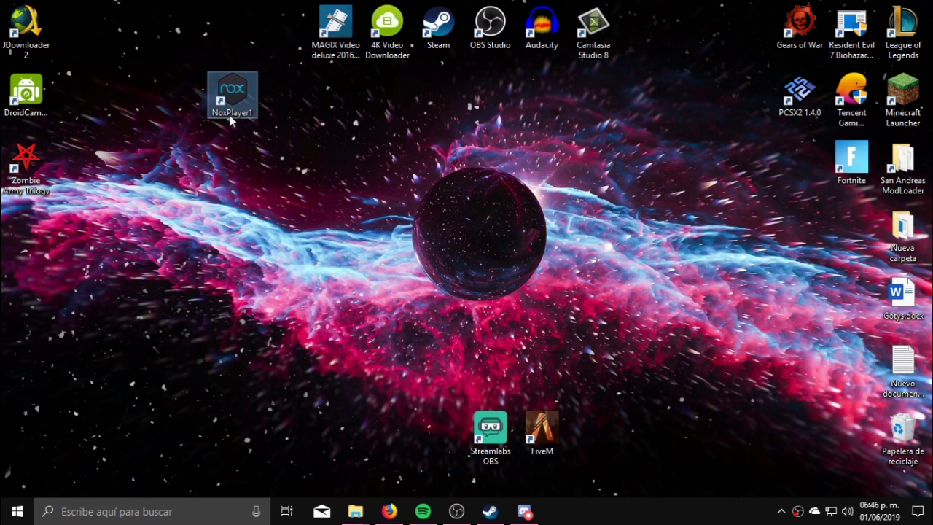
left_click_drag(231, 121, 291, 157)
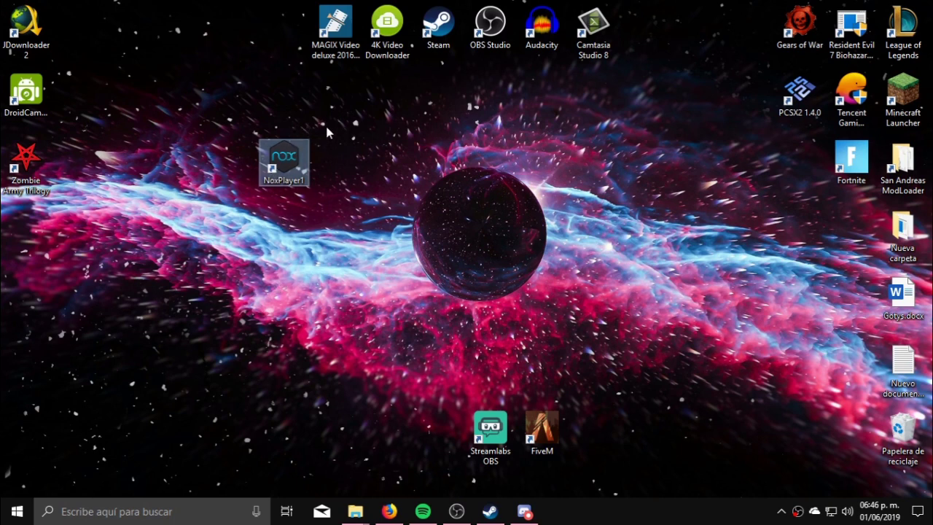
left_click_drag(287, 157, 348, 176)
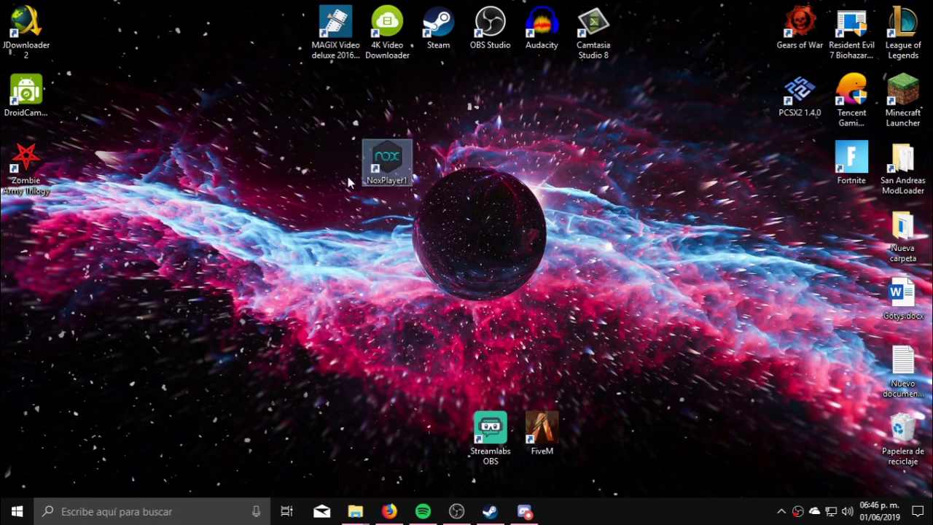
right_click(385, 162)
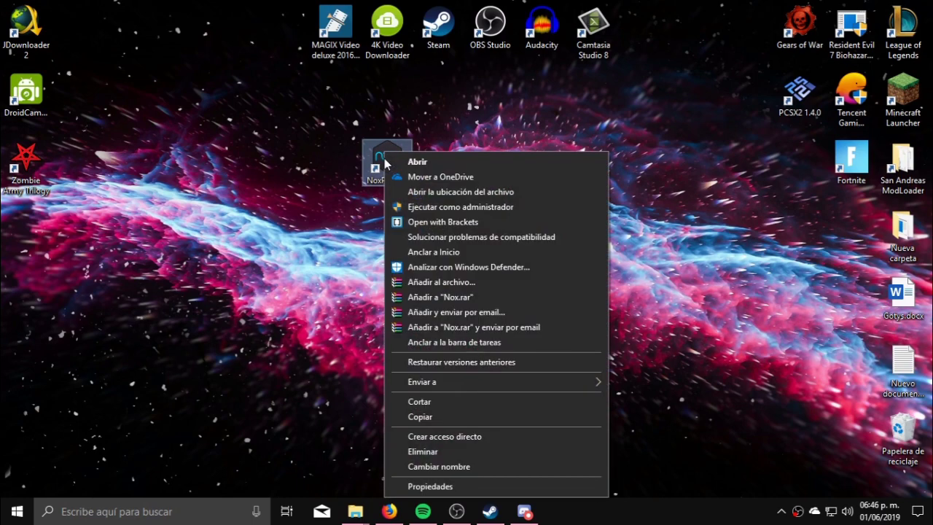
left_click(464, 191)
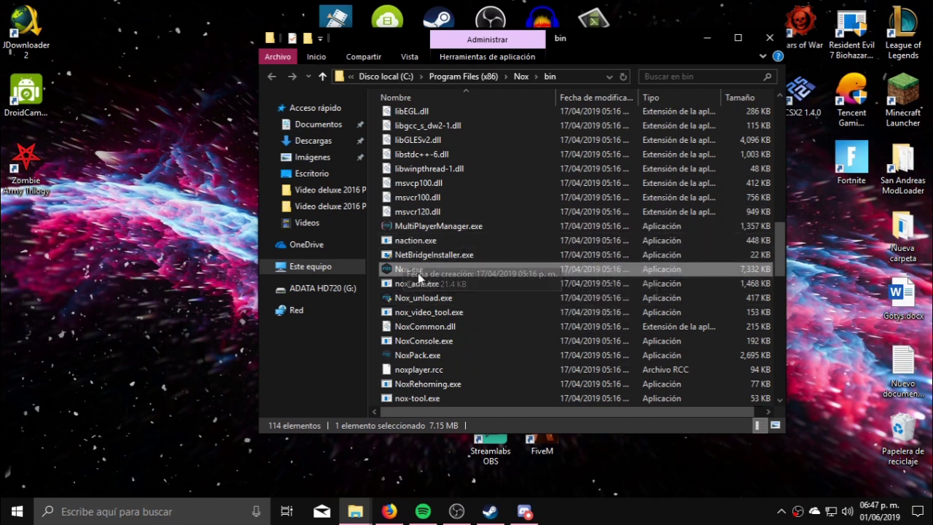
Step: Launch MultiPlayerManager.exe from the Nox bin folder and minimize the folder window
left_click(402, 228)
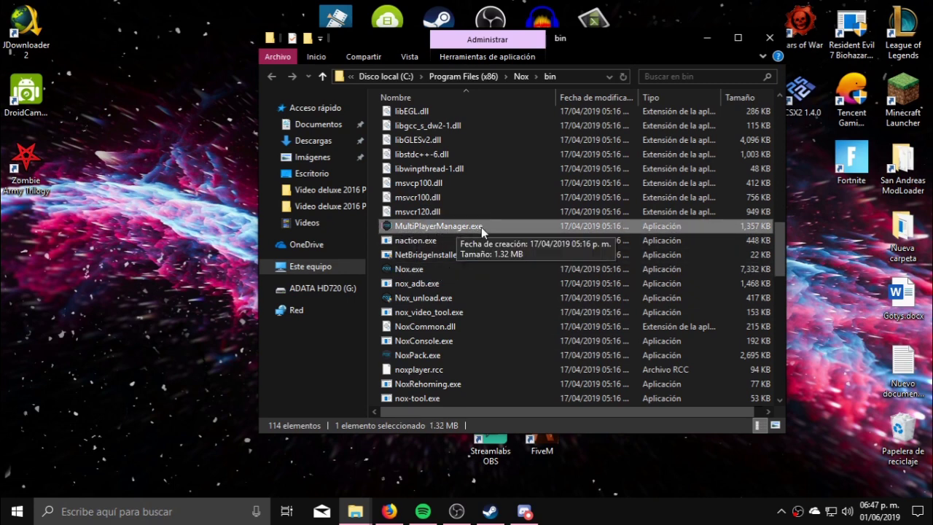
left_click(407, 269)
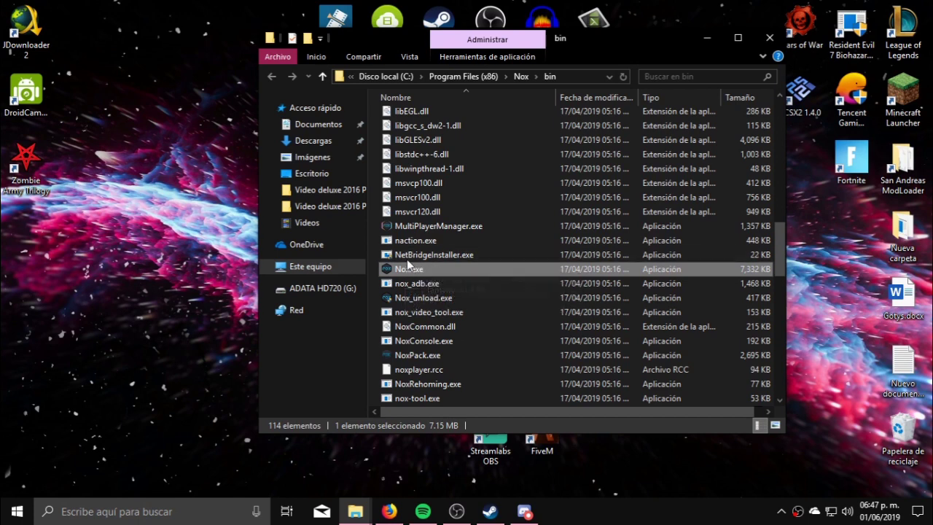
double_click(433, 226)
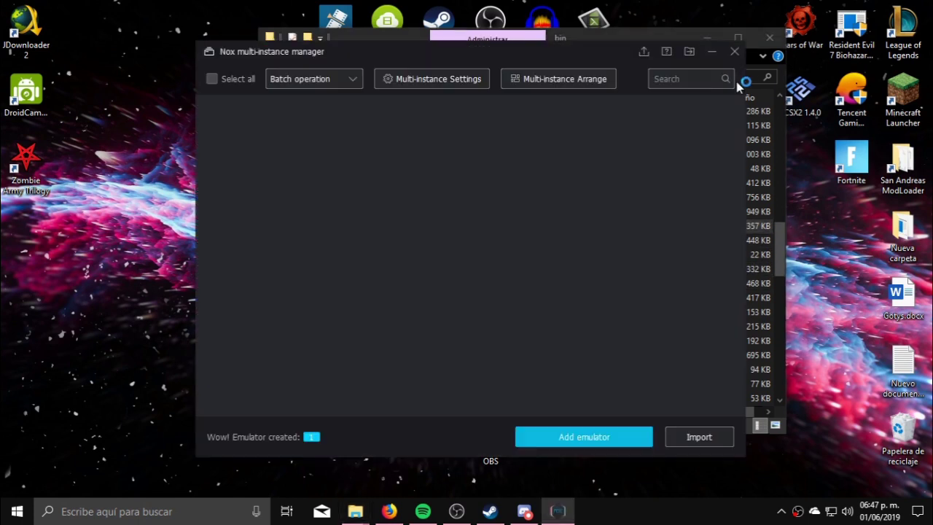
left_click(709, 32)
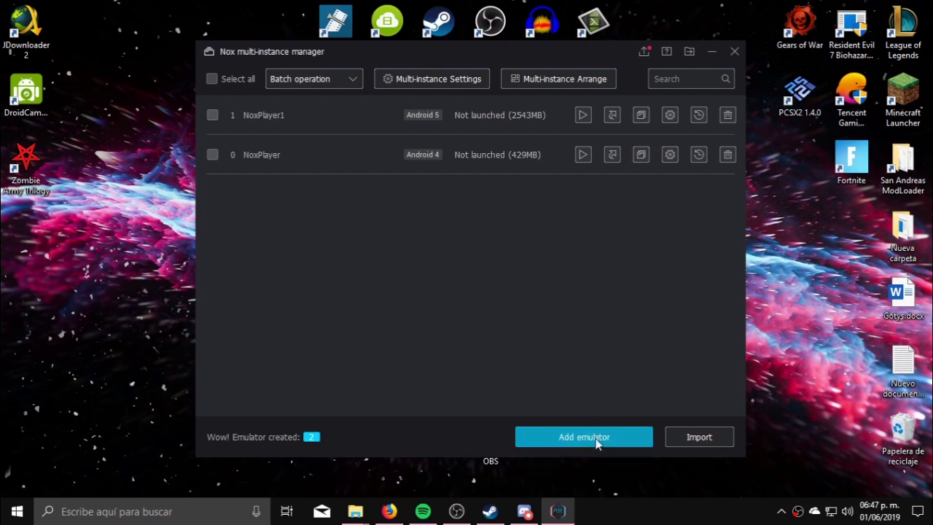
Step: Add a new Android 7.1.2 emulator instance and minimize the multi-instance manager
left_click(576, 441)
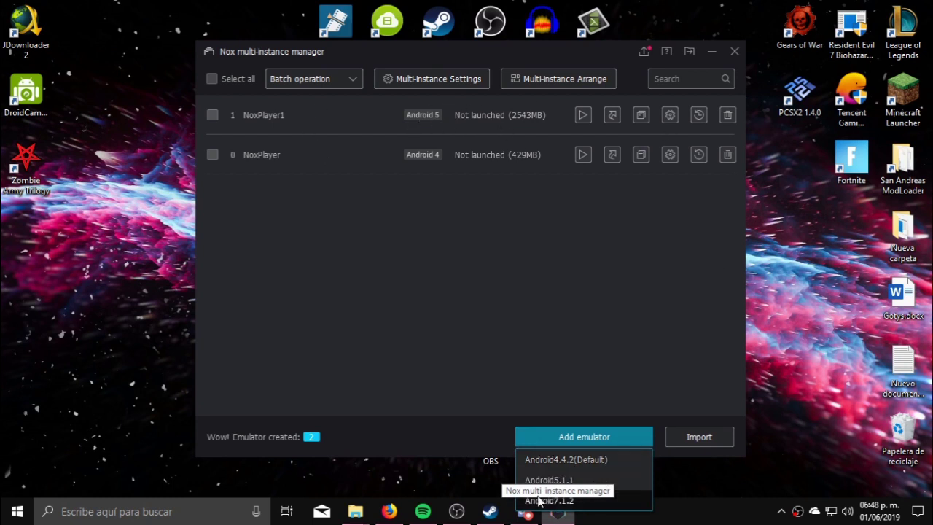
left_click(568, 506)
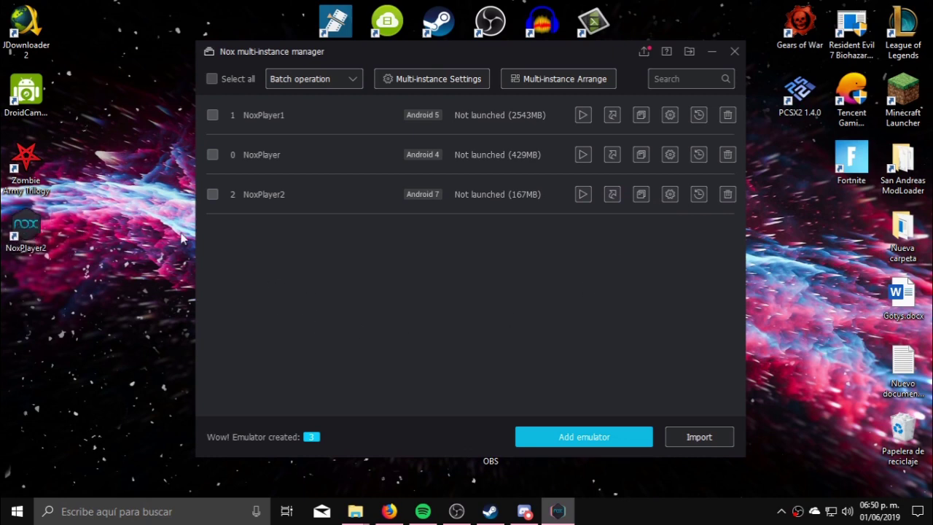
left_click(712, 52)
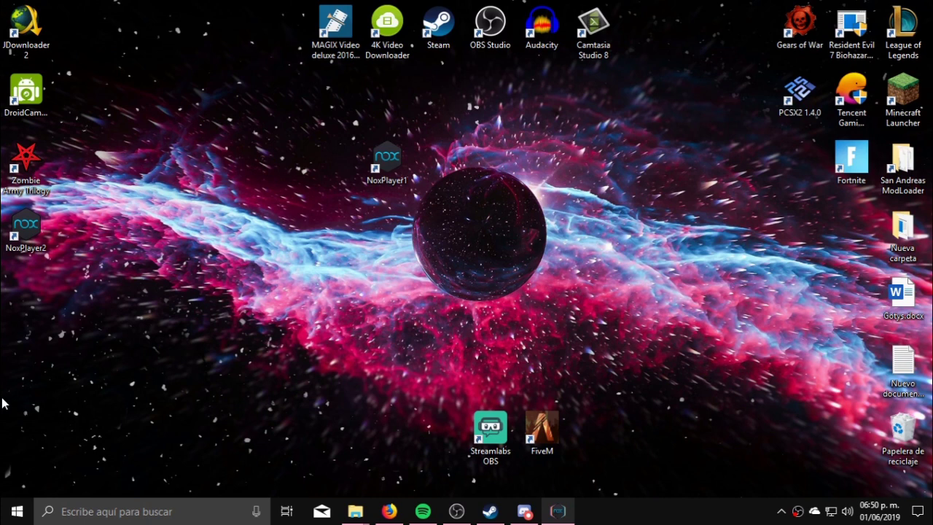
Step: Rename the NoxPlayer2 desktop shortcut to NOX 7 and place it directly below the NoxPlayer1 shortcut
right_click(28, 248)
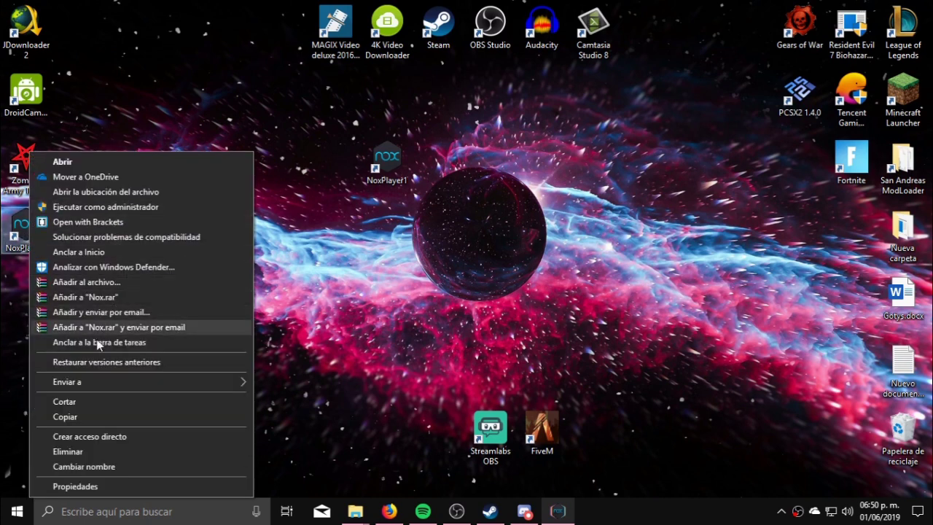
left_click(91, 466)
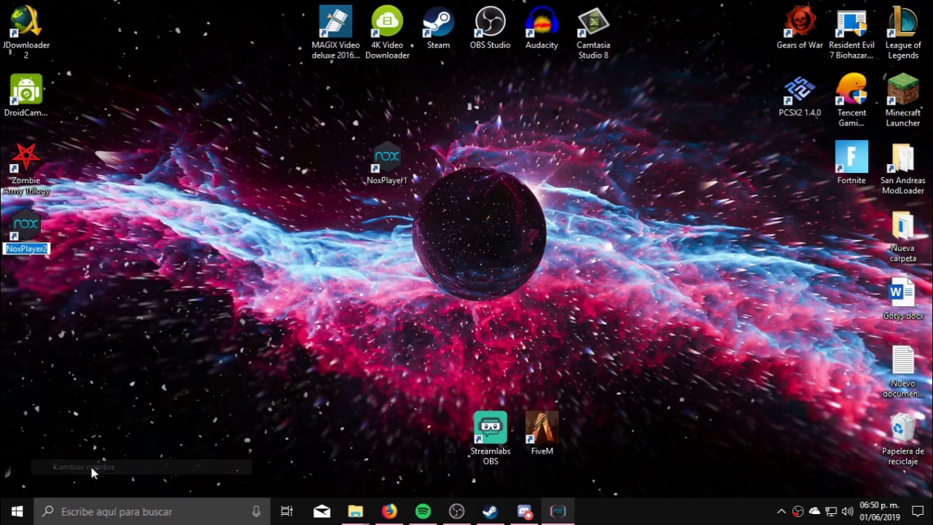
type("N")
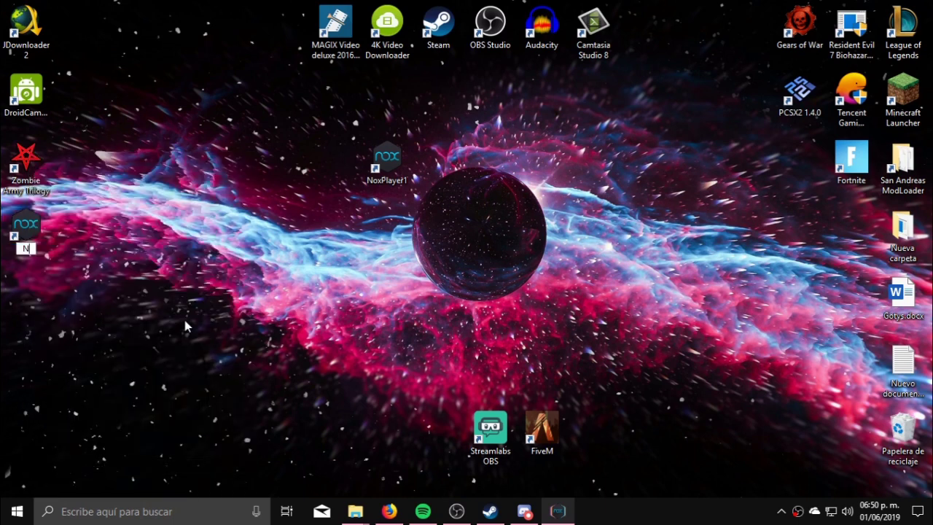
type("OX 7")
key("Return")
left_click_drag(28, 229, 389, 232)
Step: Rename the NoxPlayer1 desktop shortcut to NOX 5 and place it beside the NOX 7 shortcut
left_click_drag(389, 161, 402, 183)
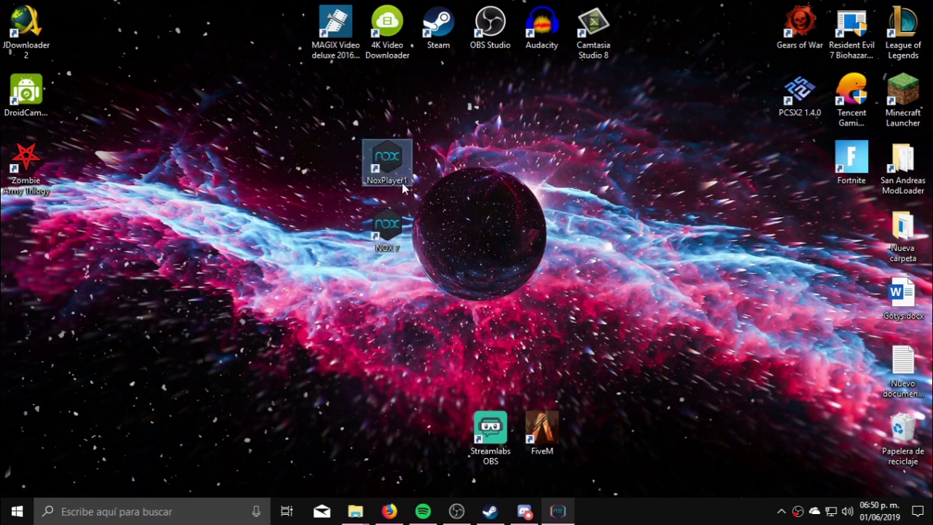
left_click(393, 181)
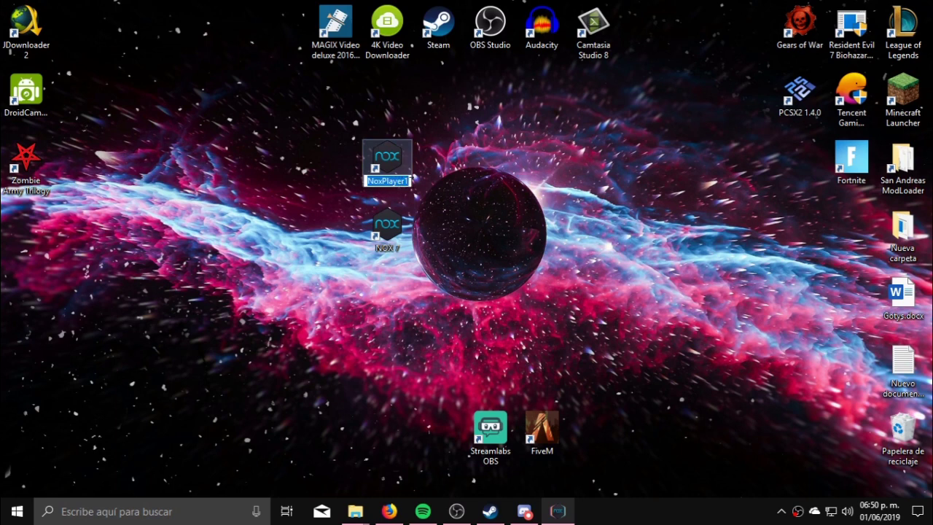
type("NOX 5")
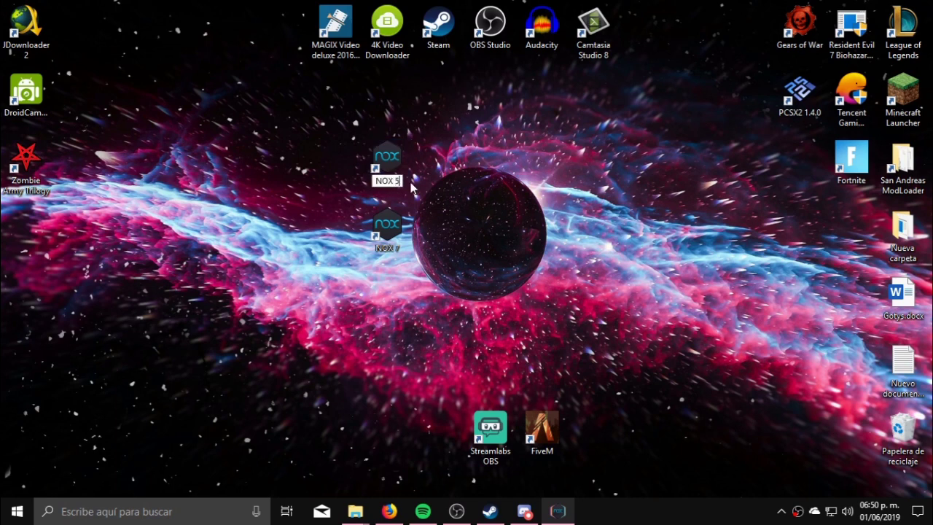
key("Return")
left_click_drag(387, 159, 348, 239)
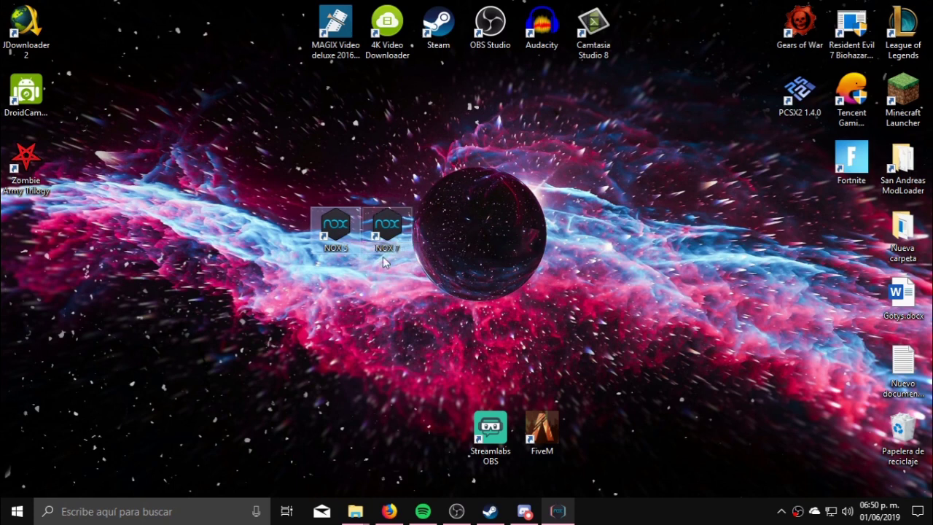
Step: Delete the Android 4 NoxPlayer instance in the multi-instance manager and minimize the manager
left_click(558, 513)
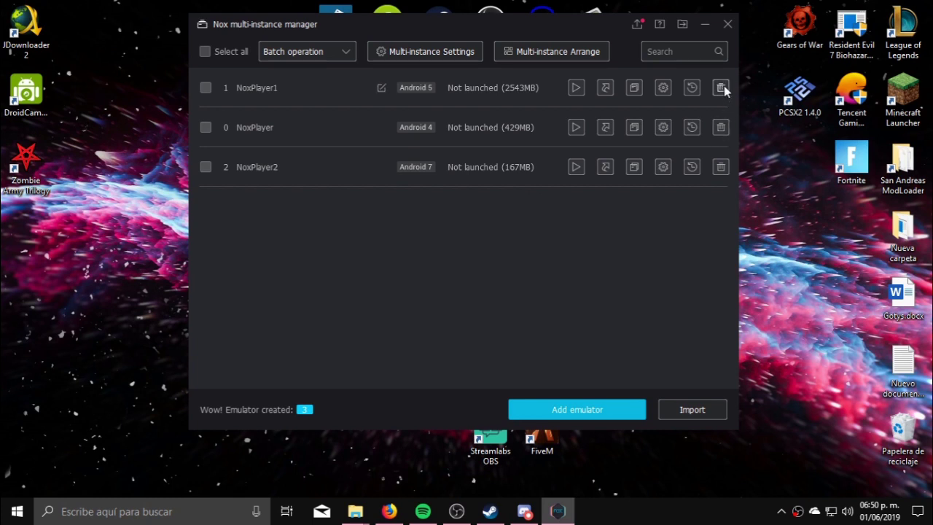
left_click(720, 128)
left_click(482, 262)
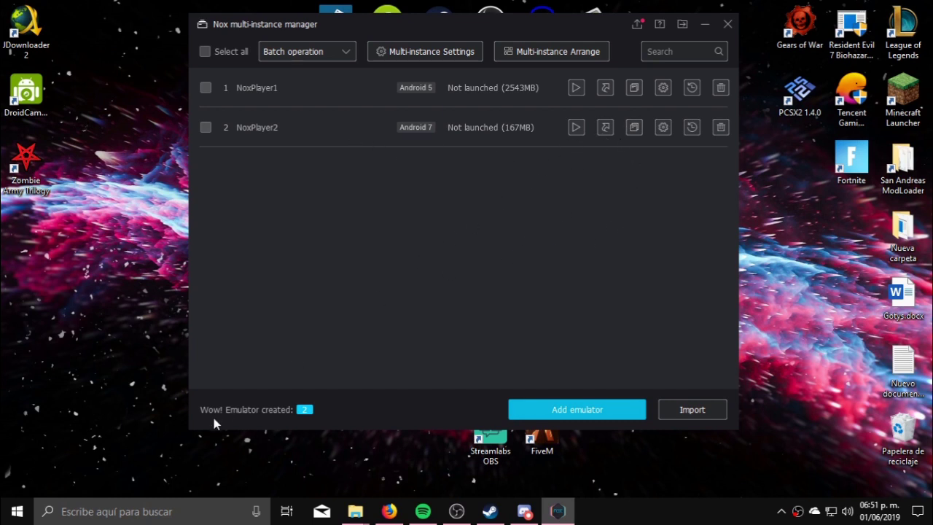
left_click(705, 24)
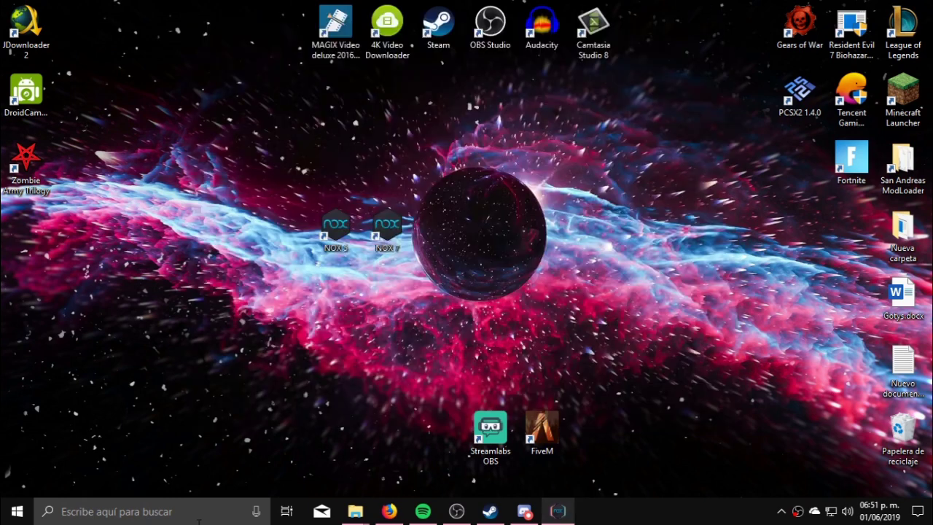
Step: Search Windows for "nox" to check the installed application entry, and close the search
left_click(131, 512)
type("n")
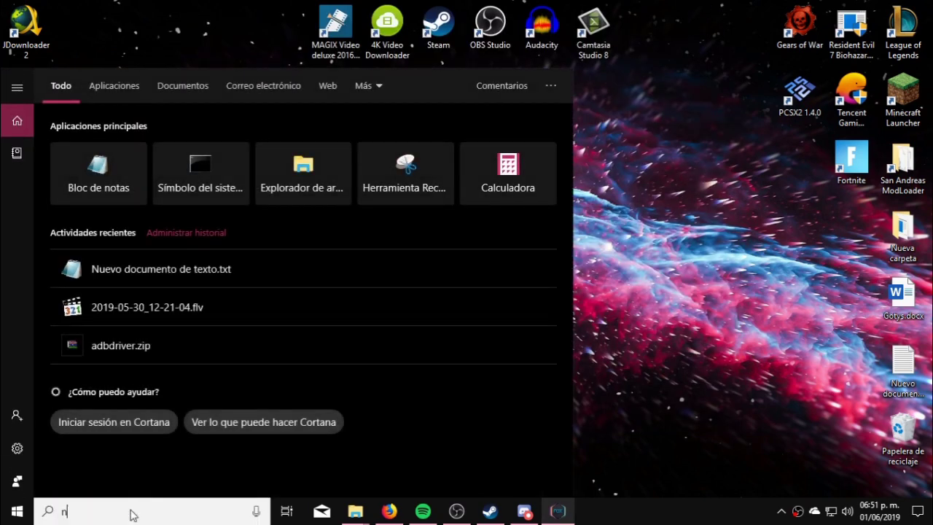
type("ox")
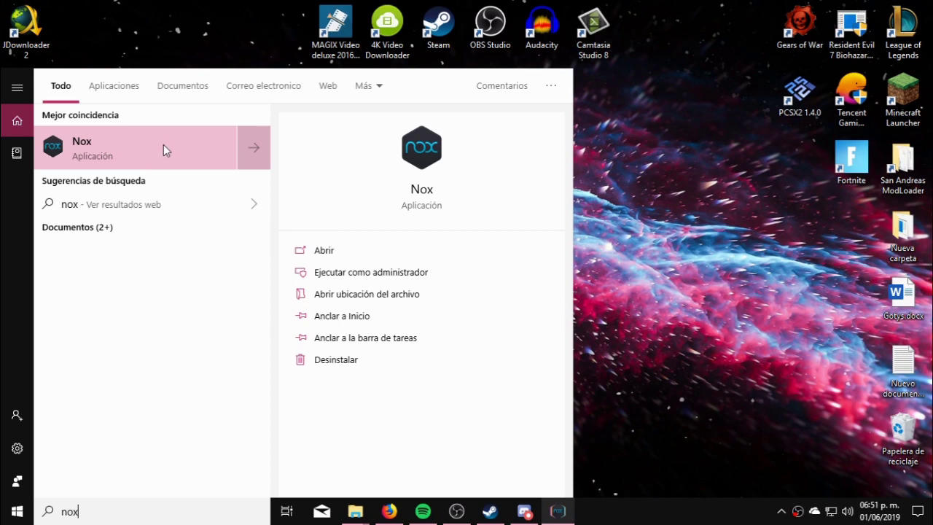
left_click(635, 186)
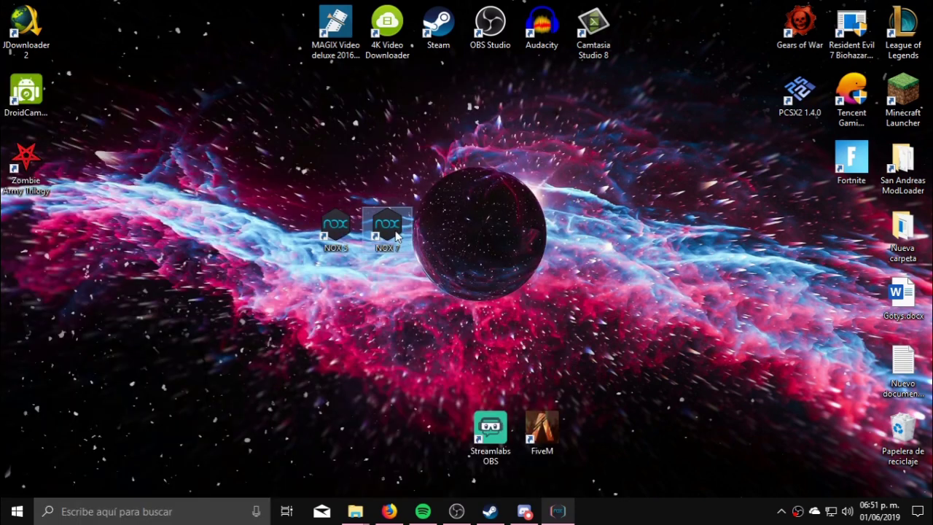
Step: Launch the NOX 7 emulator from its desktop shortcut and skip the new player tutorial
mouse_move(396, 234)
left_mouse_down()
mouse_move(492, 217)
mouse_move(447, 236)
mouse_move(399, 229)
mouse_move(405, 247)
mouse_move(396, 251)
left_mouse_up()
left_click(428, 151)
double_click(388, 228)
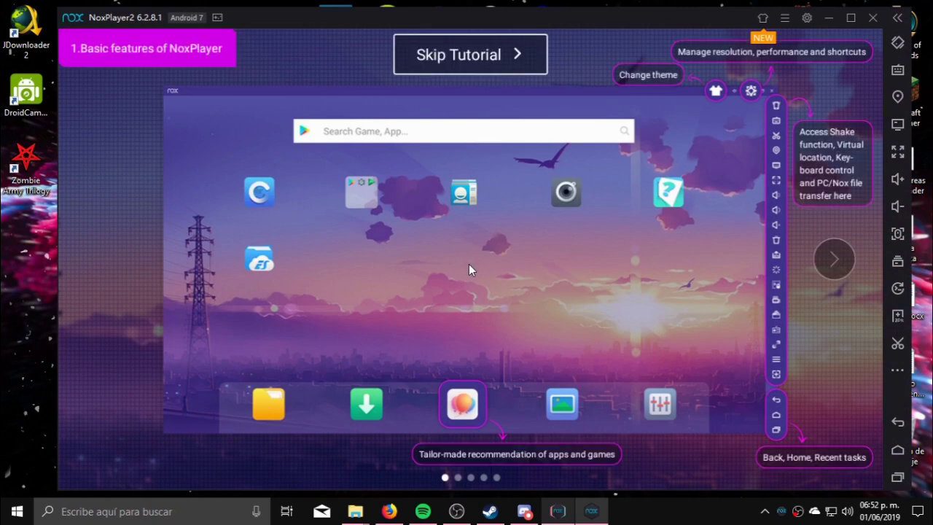
left_click(493, 52)
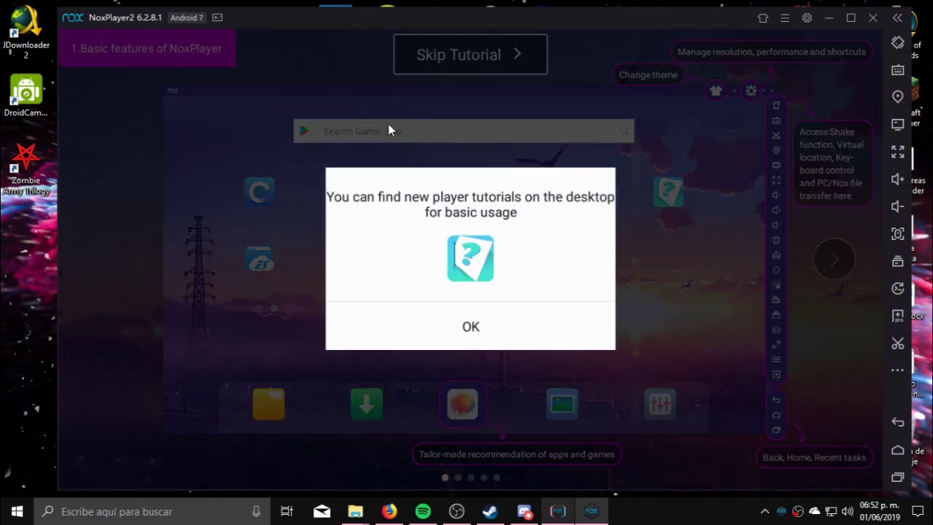
left_click(448, 335)
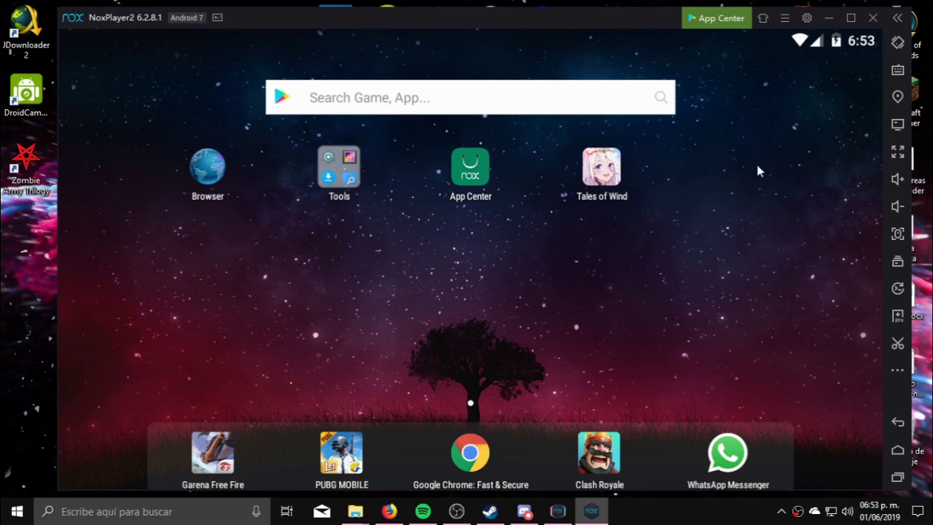
Step: Review the emulator's advanced settings for performance, resolution, graphics rendering and frames, and close them without changes
left_click(807, 20)
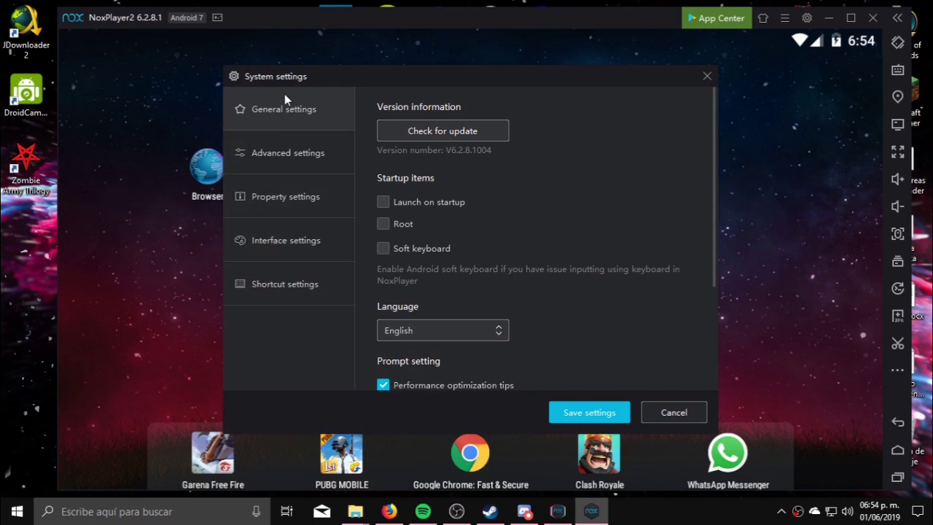
left_click(276, 155)
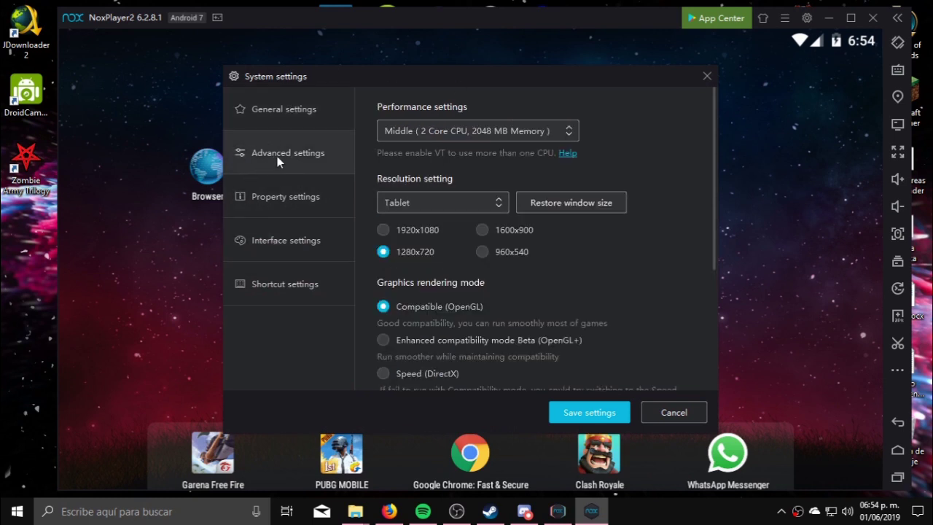
left_click(537, 130)
left_click(469, 132)
scroll(458, 275, "down", 5)
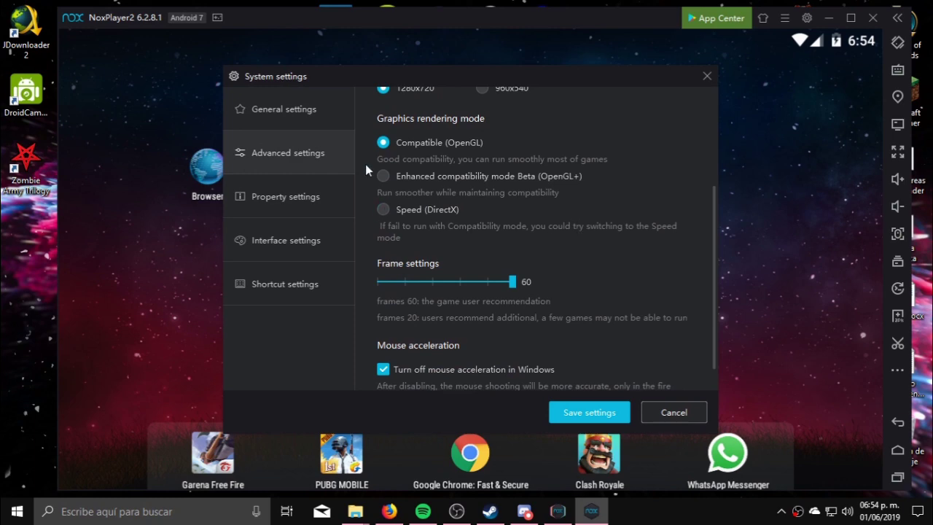
scroll(365, 164, "up", 5)
left_click(708, 76)
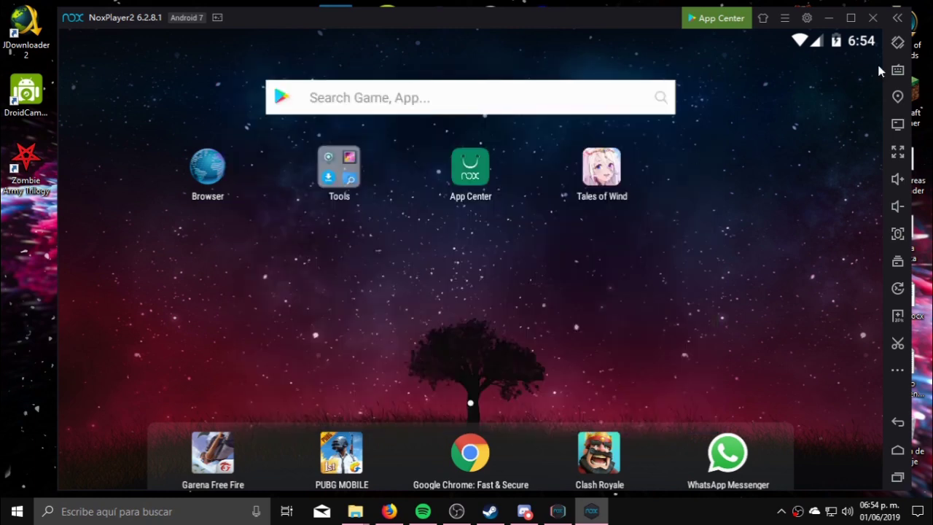
Step: Minimize the emulator and start the Android 5.1.1 update in the multi-instance manager
left_click(821, 16)
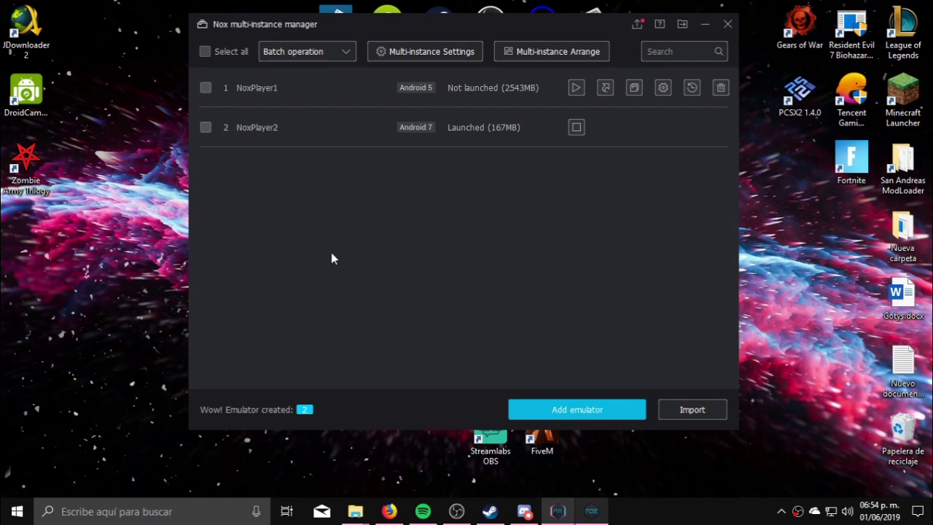
left_click(637, 26)
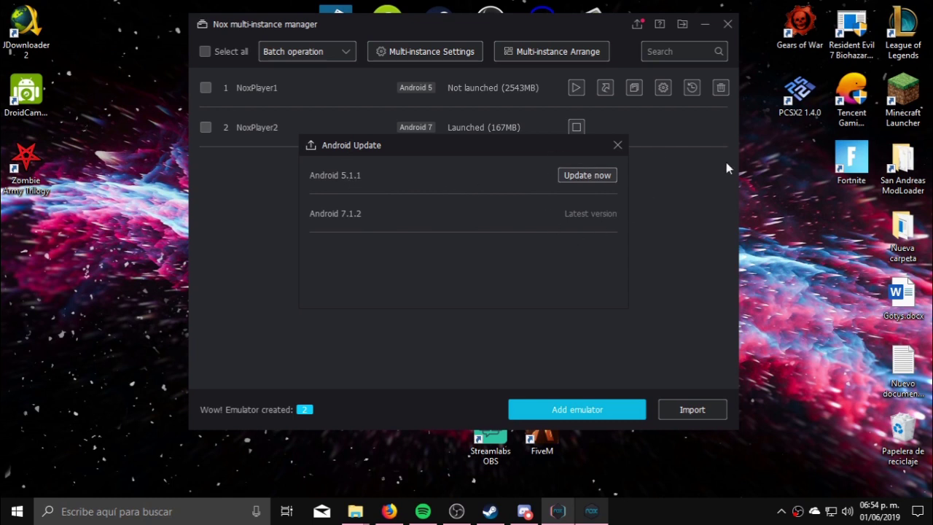
left_click(592, 175)
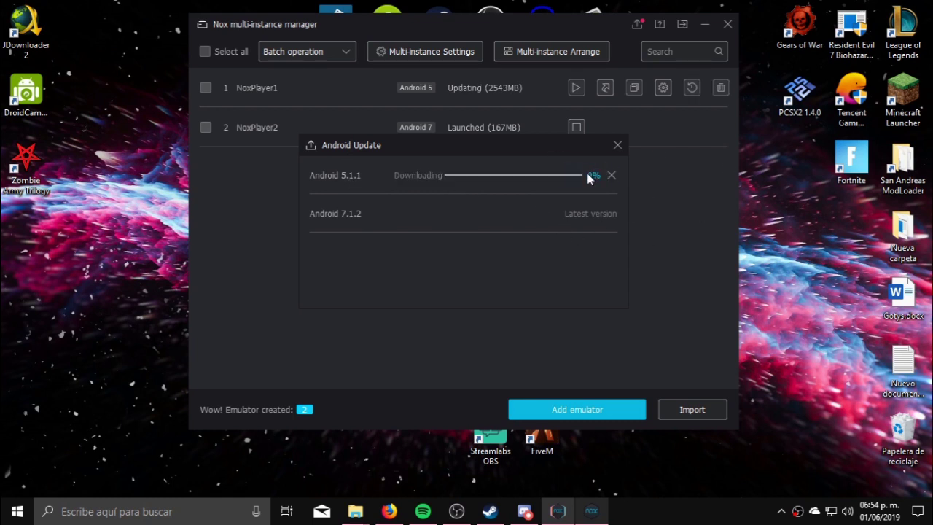